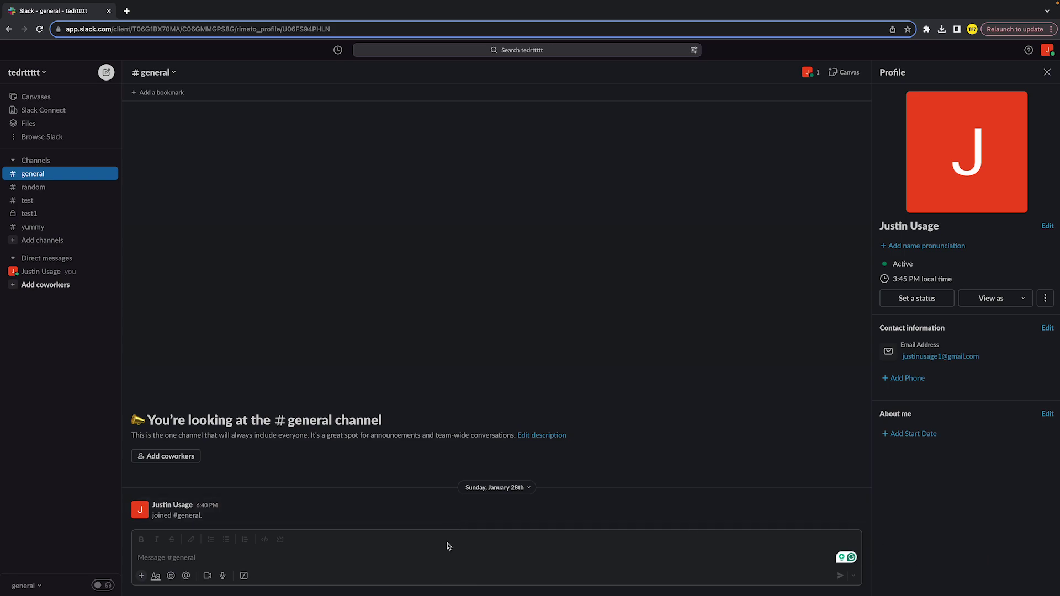
- Reach Account settings in a new tab through your profile panel's more-actions menu
left_click(1049, 51)
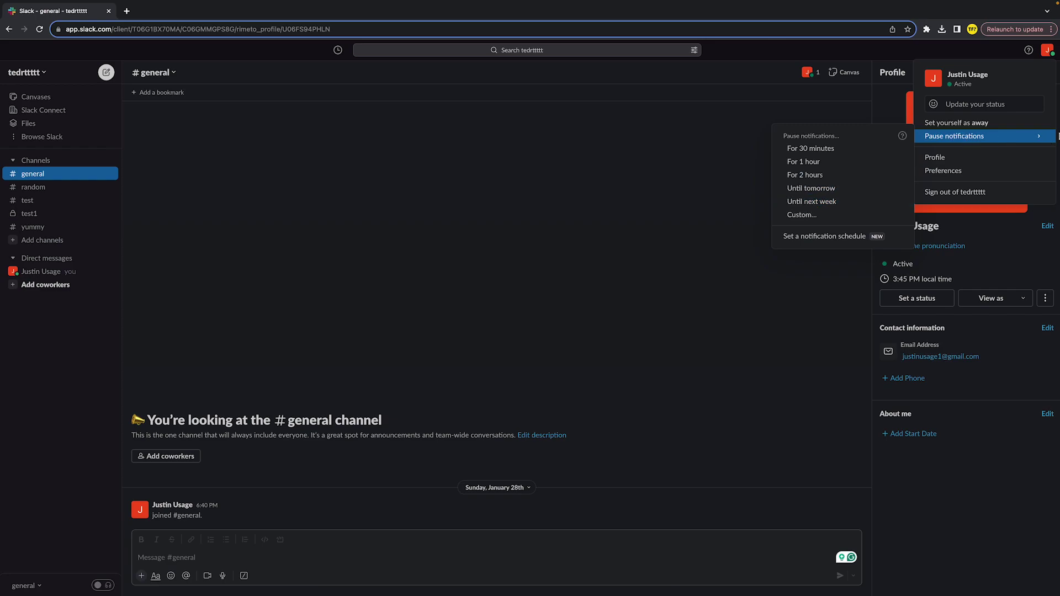
left_click(987, 163)
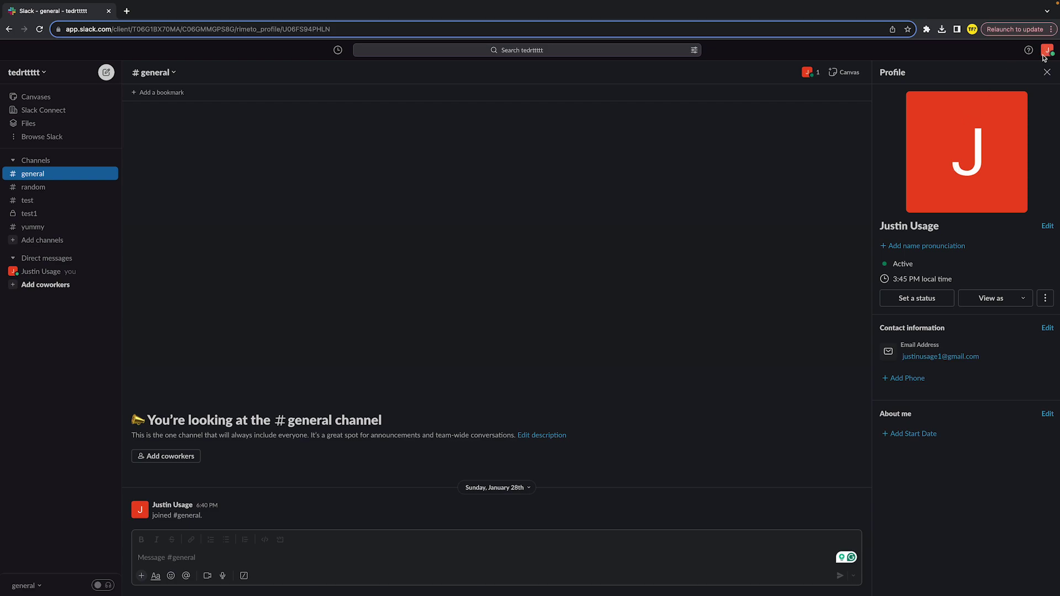
left_click(1047, 300)
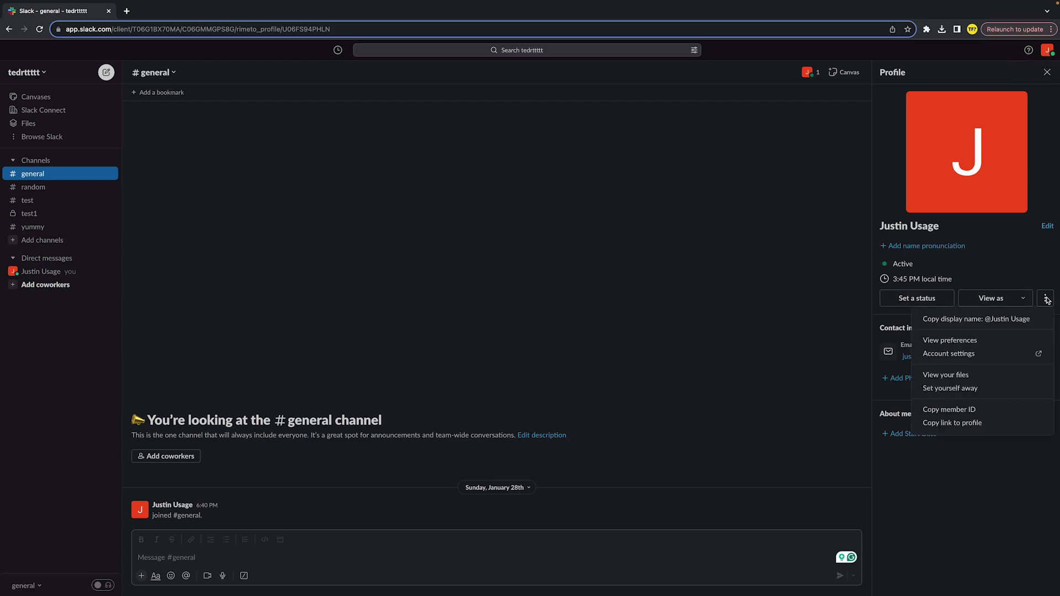
left_click(965, 356)
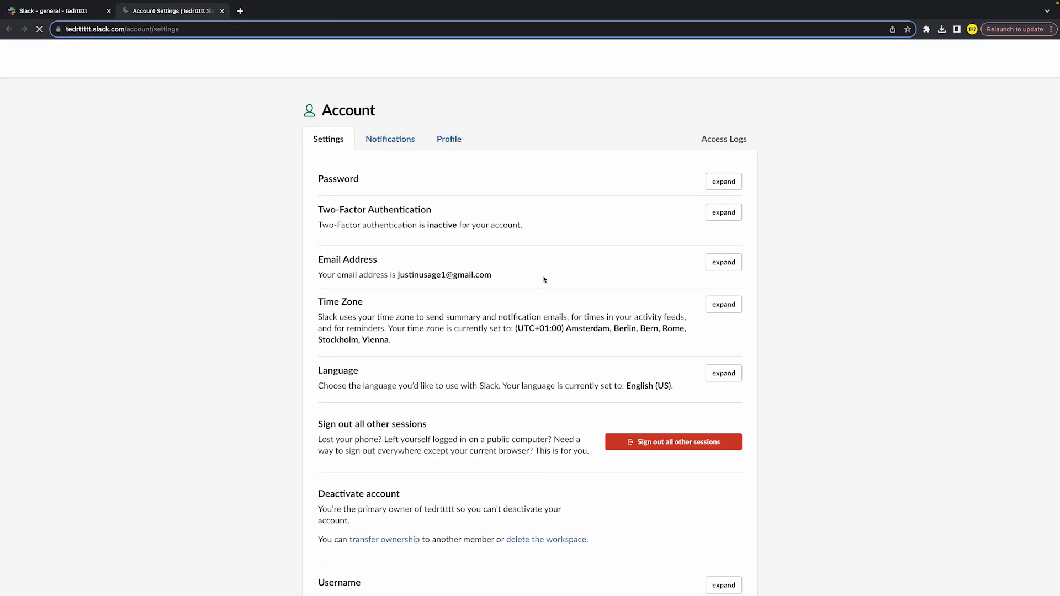
- On the Notifications tab, set 'Notify me about…' to 'Direct messages, mentions, and keywords'
left_click(389, 139)
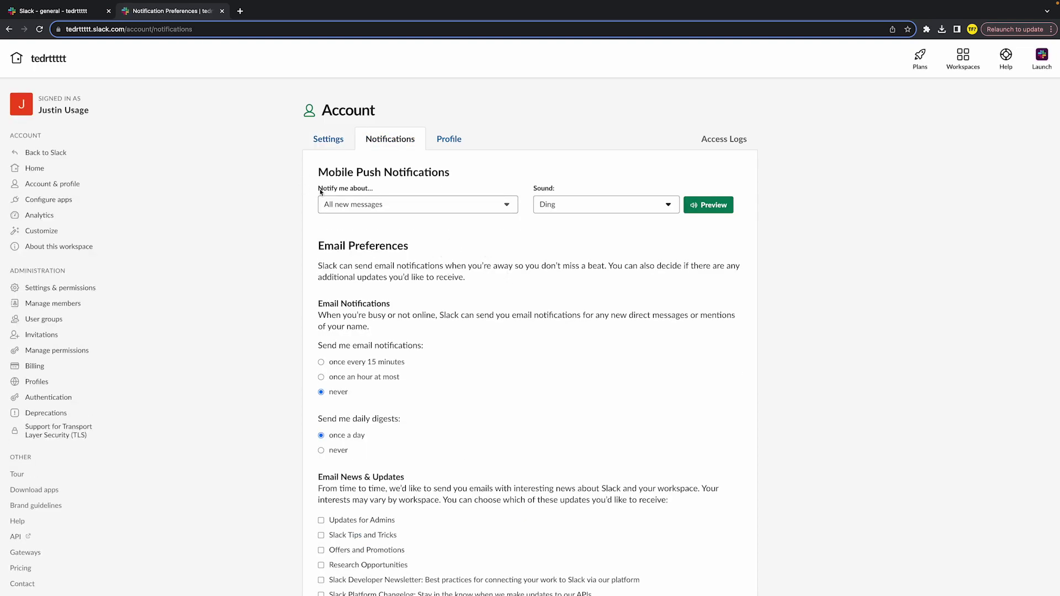
left_click(365, 205)
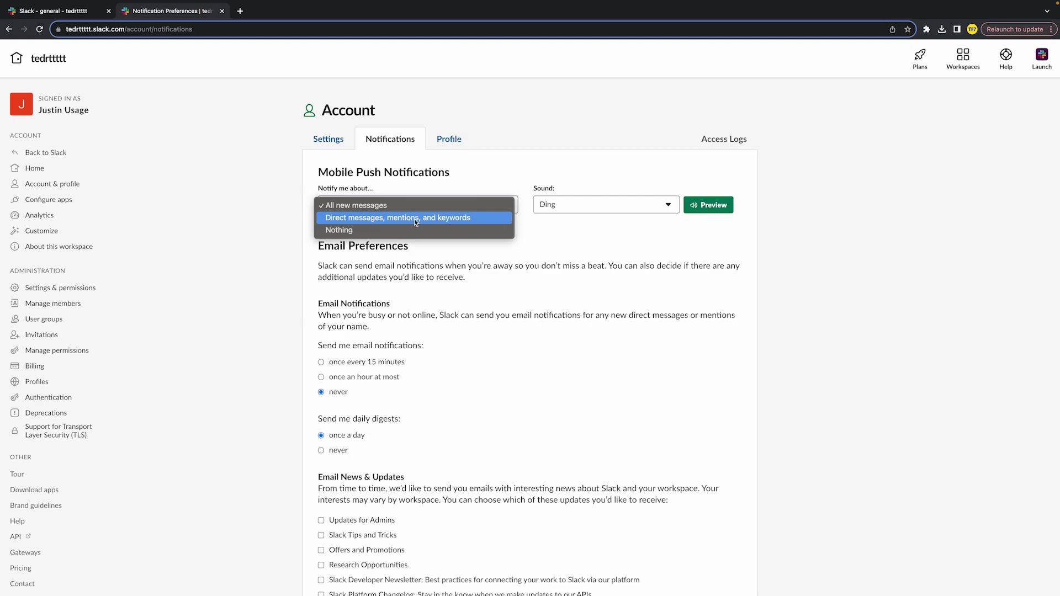
left_click(416, 221)
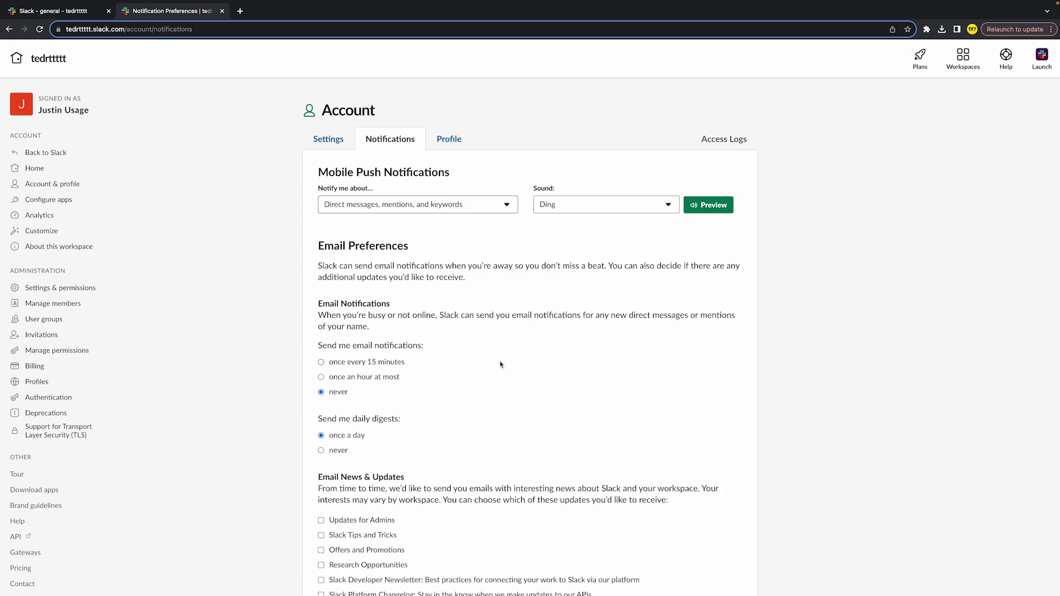
scroll(497, 363, "down", 1)
left_click(368, 332)
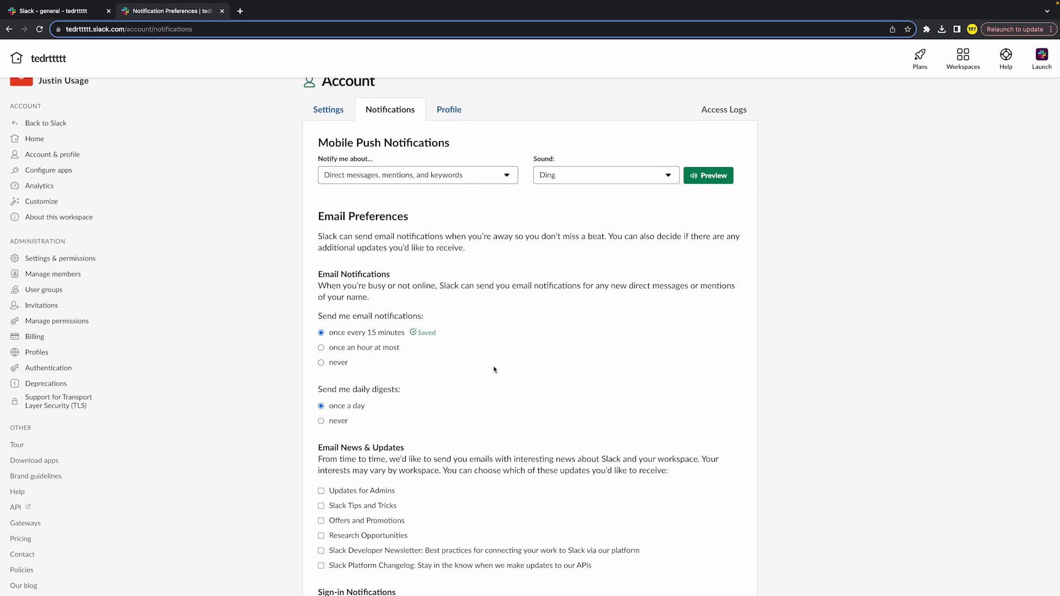
left_click(339, 363)
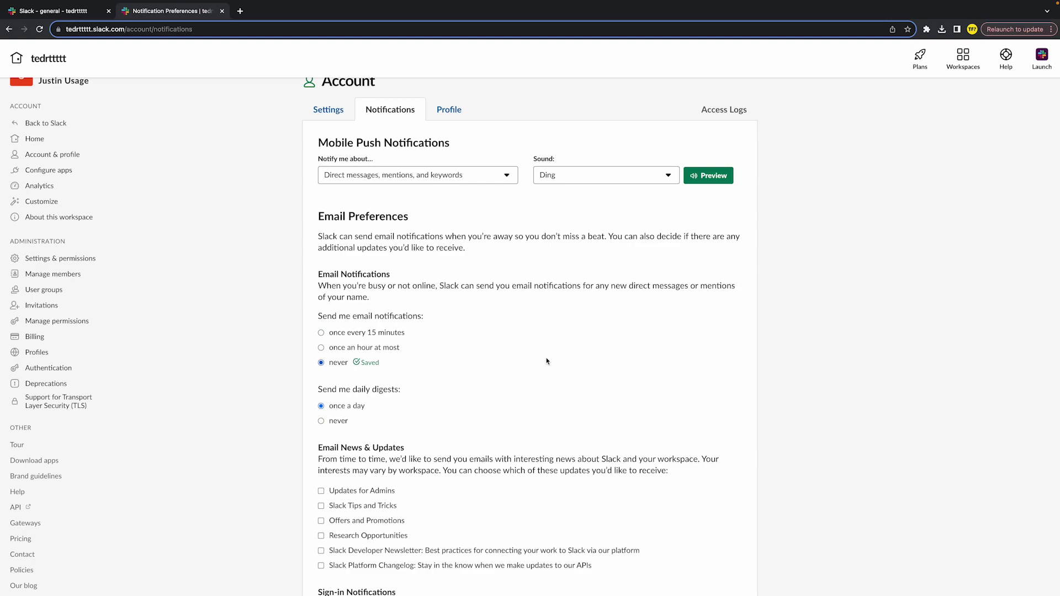